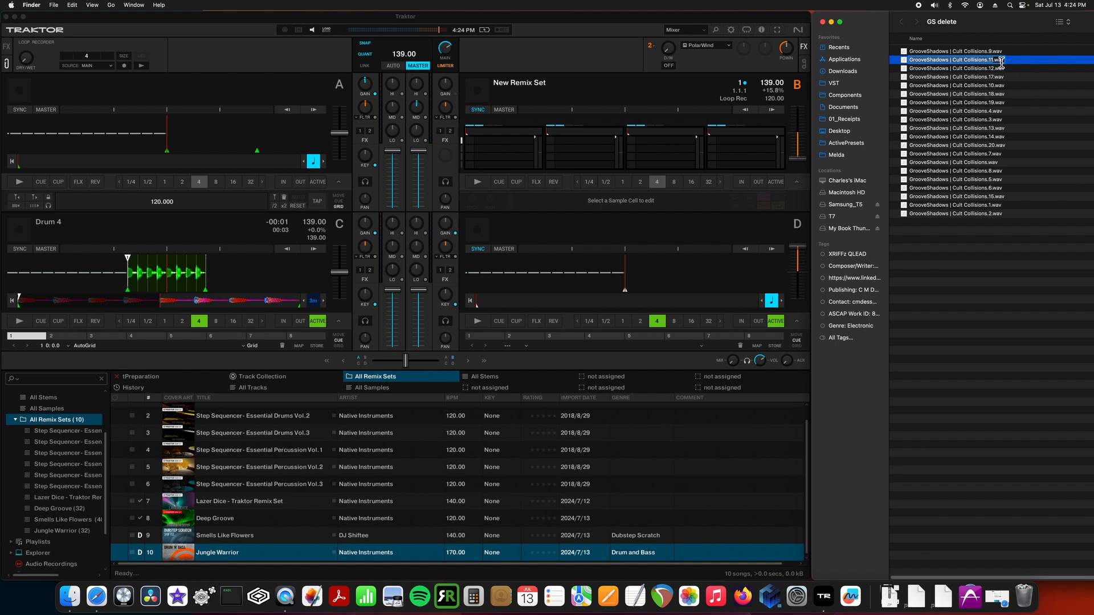
- Load the GrooveShadows | Cult Collisions.11.wav loop from the GS delete folder into deck A
click(1030, 62)
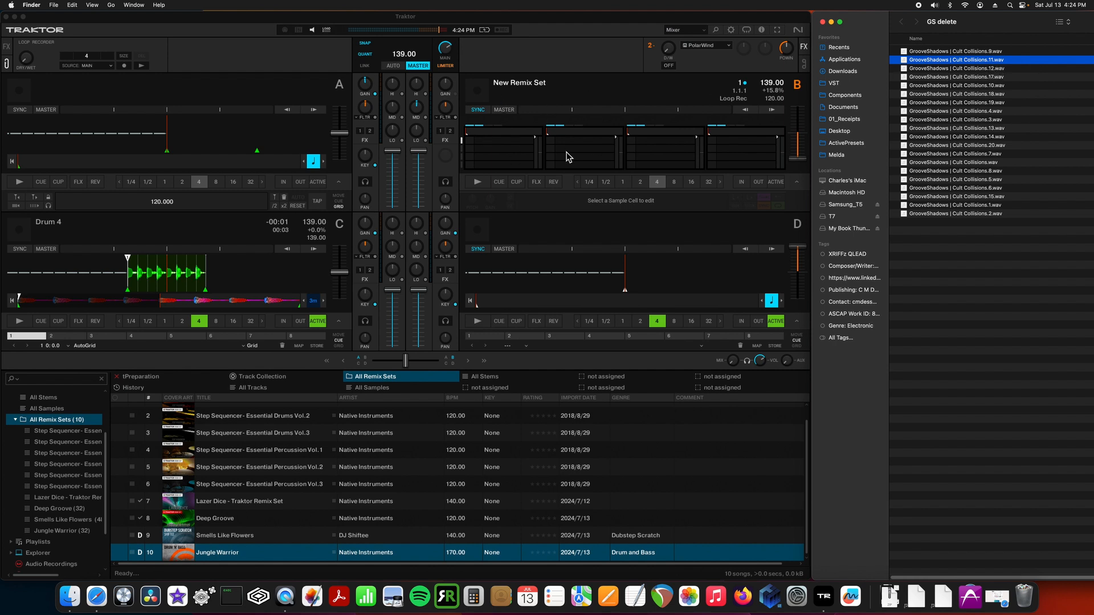
click(536, 23)
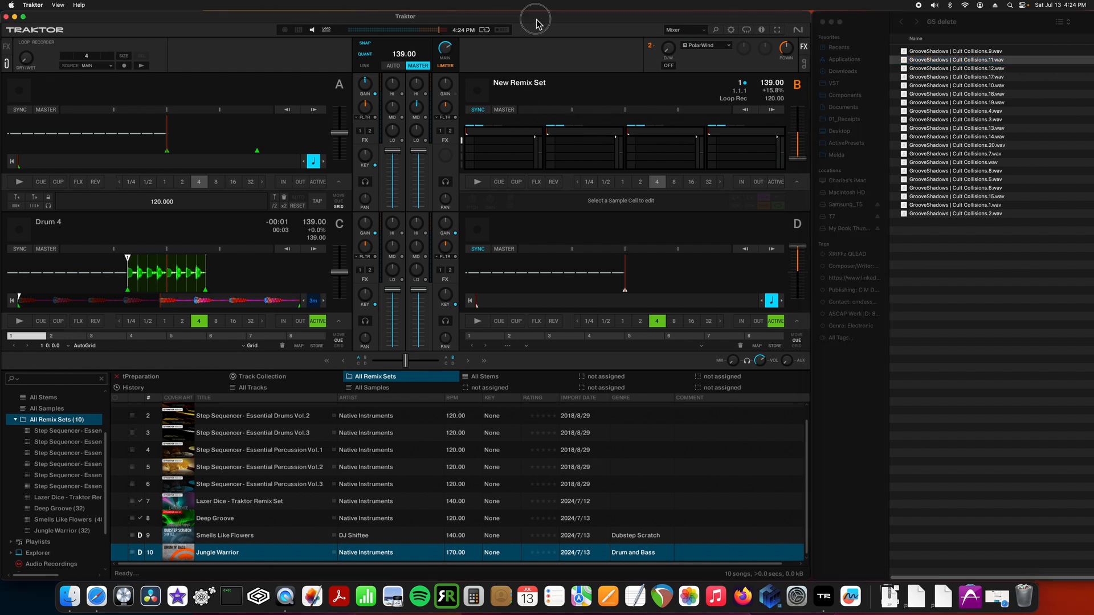
click(944, 61)
key(Return)
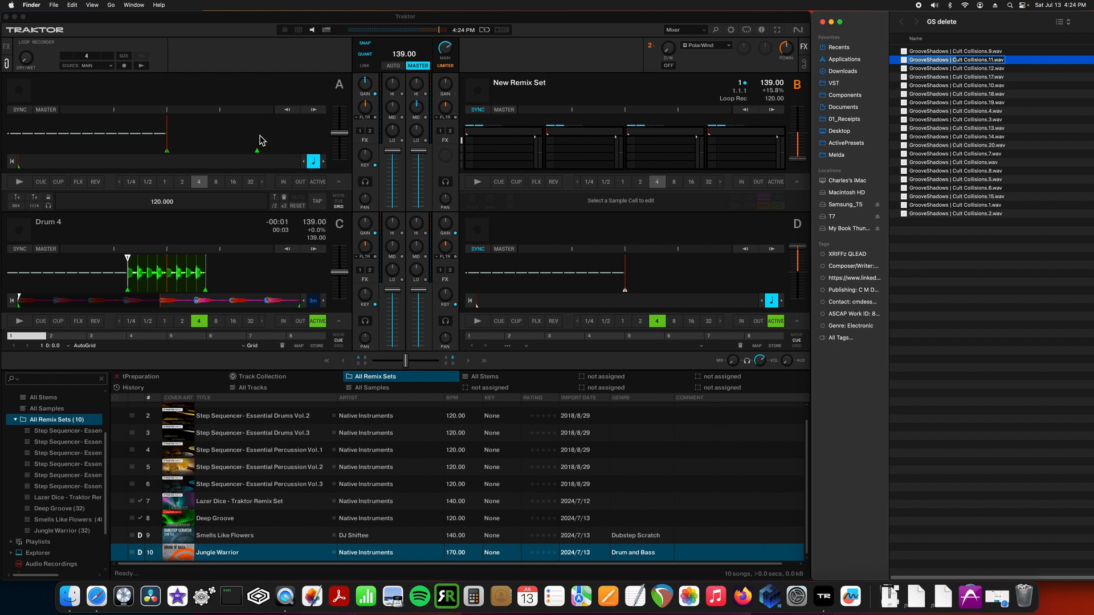
drag(983, 65, 213, 139)
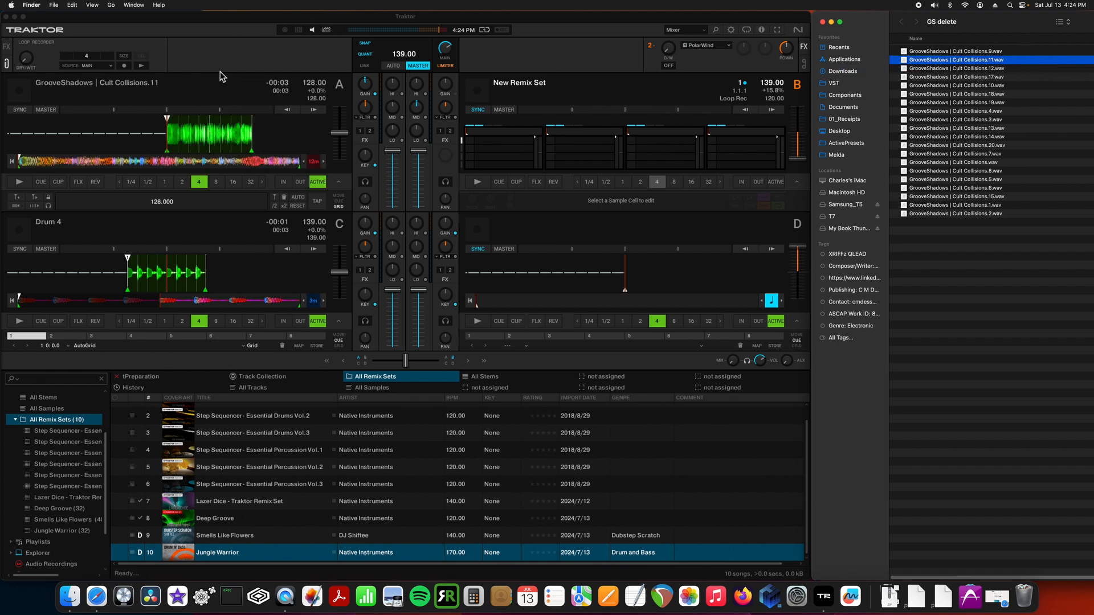
- Lower deck A's gain and preview the Cult Collisions loop on its own, stopping playback at the end
click(23, 184)
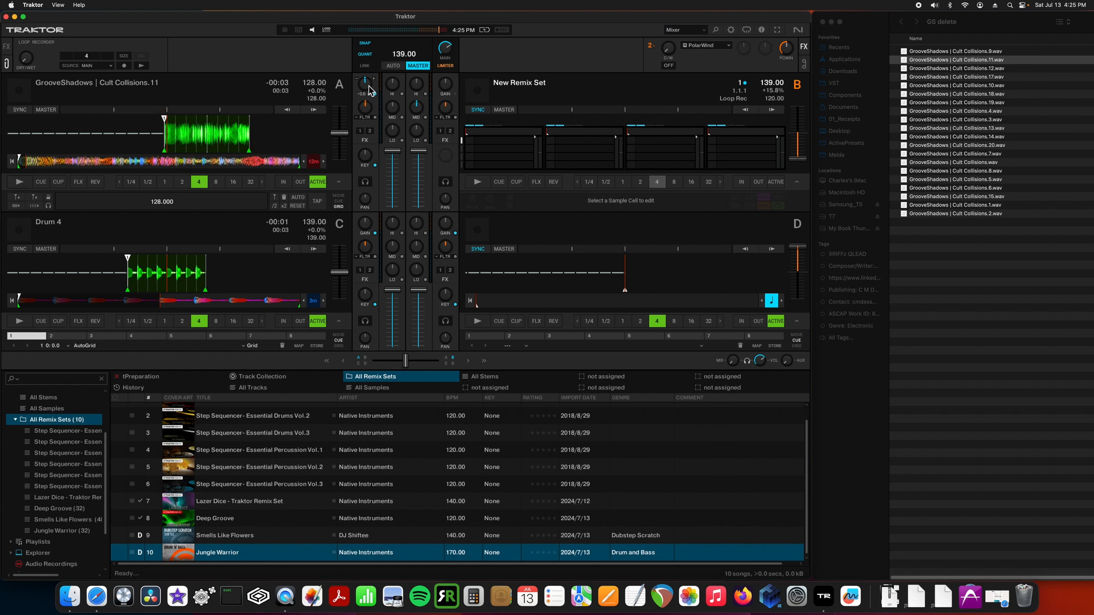
drag(368, 88, 367, 100)
click(20, 182)
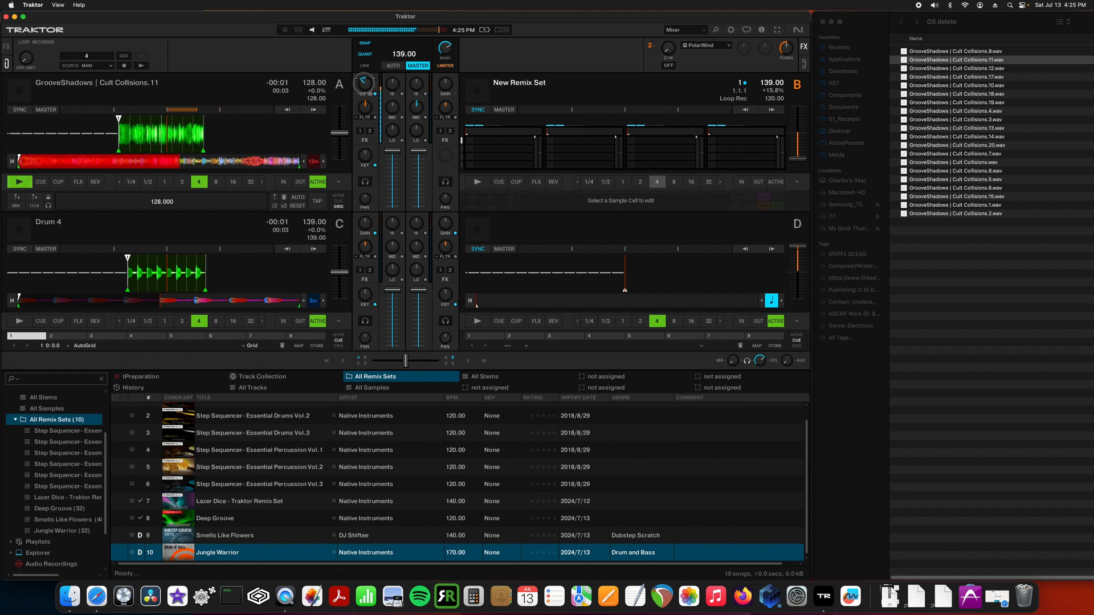
click(21, 182)
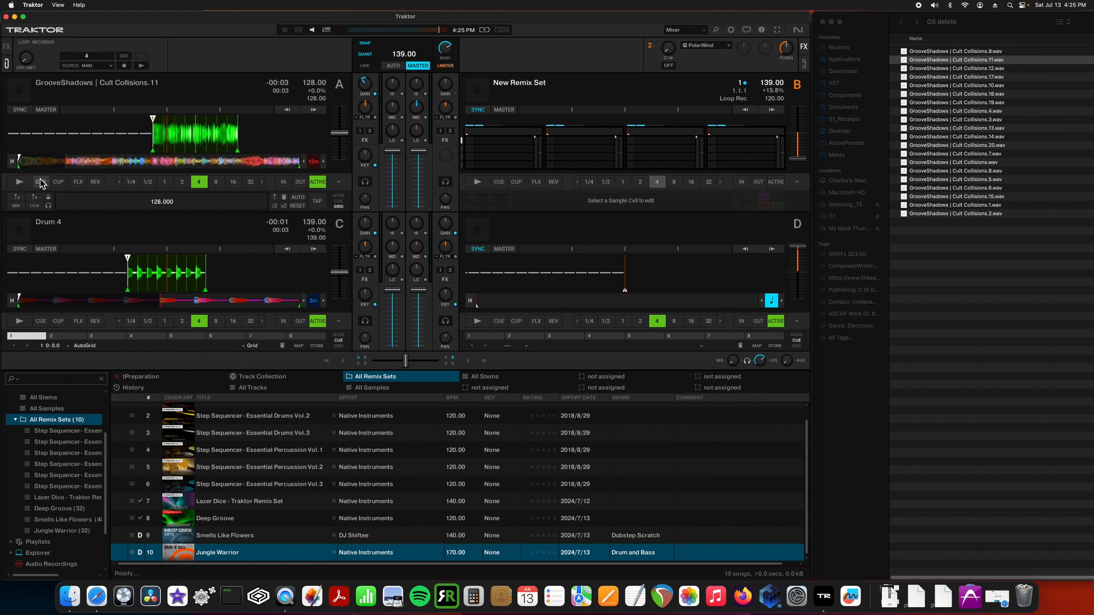
- Play the Drum 4 loop on deck C together with the unsynced deck A loop, then stop both decks
click(19, 321)
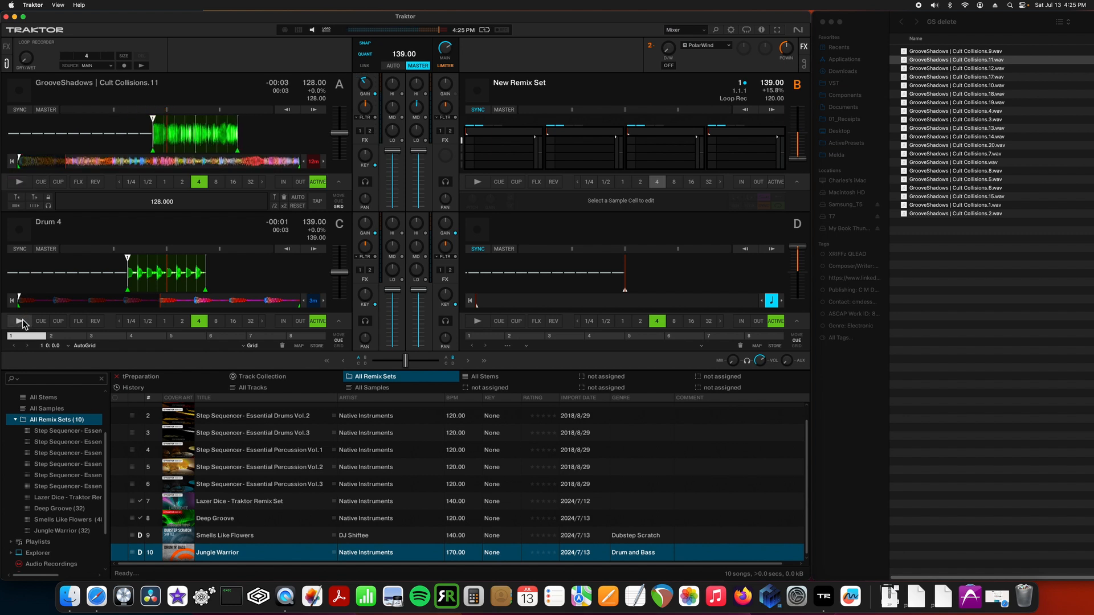
click(21, 181)
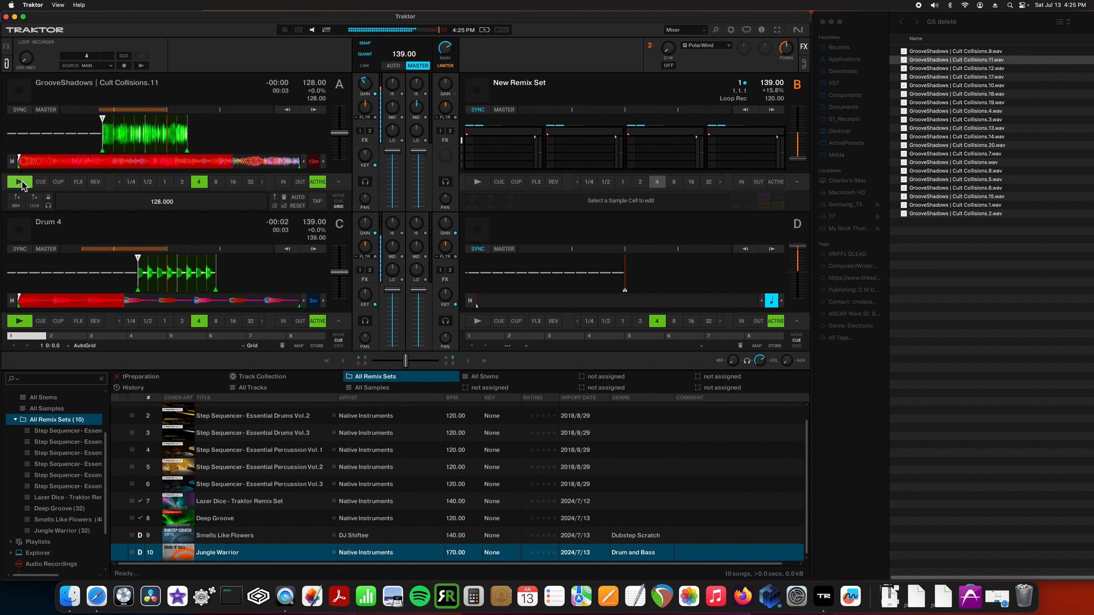
click(22, 180)
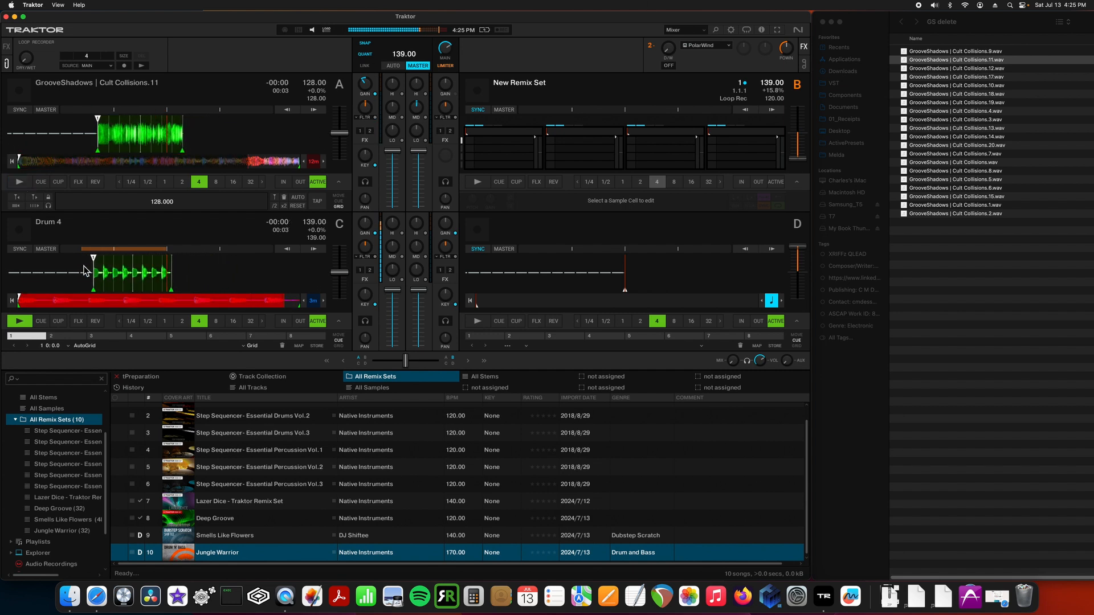
click(27, 320)
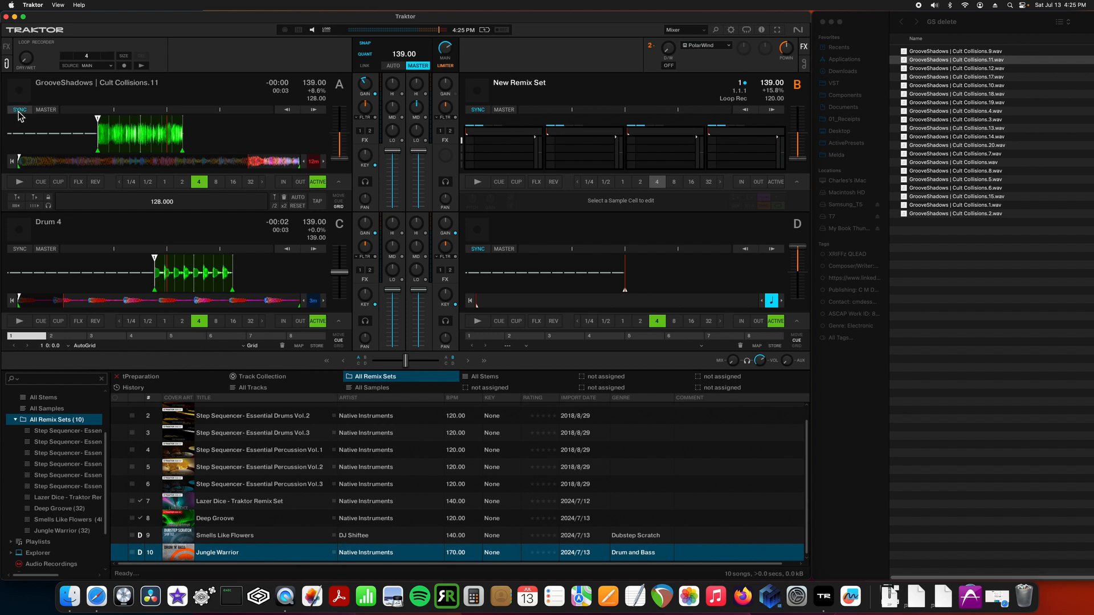
- Play the Drum 4 loop on deck C and bring in deck A synced to the master tempo
click(22, 323)
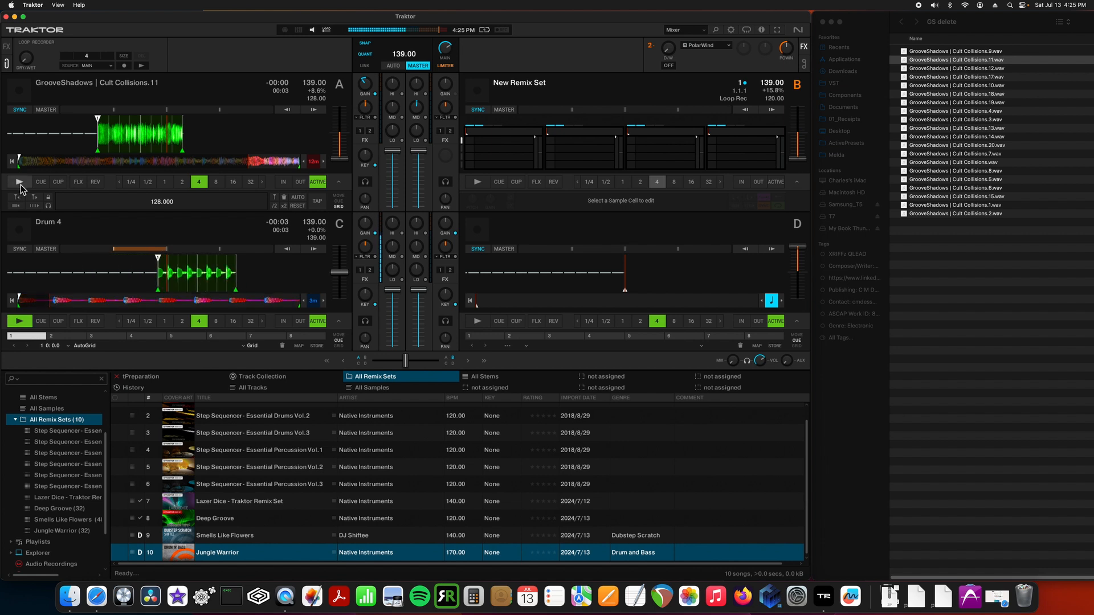
click(20, 181)
click(20, 183)
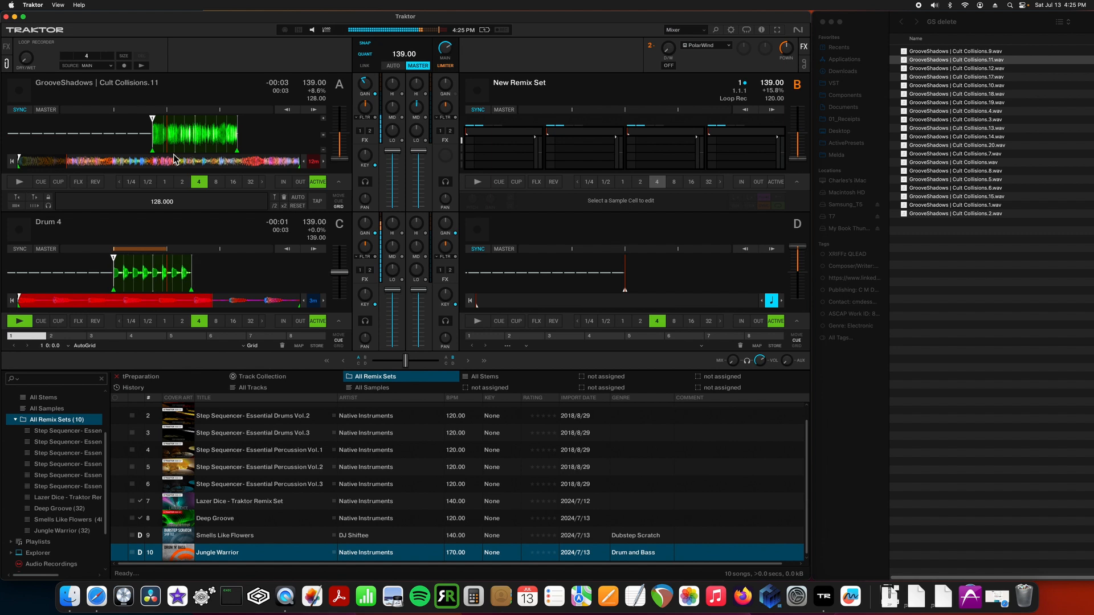
click(19, 182)
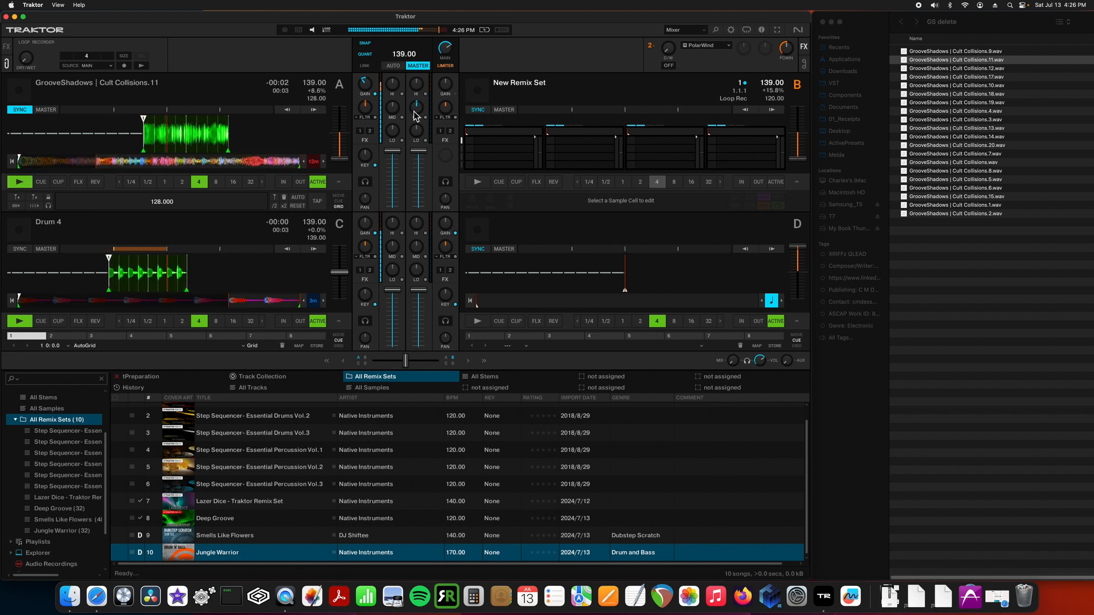
- Shape deck A's sound during playback by adjusting its filter, EQ bands, volume fader and key
drag(368, 114, 369, 108)
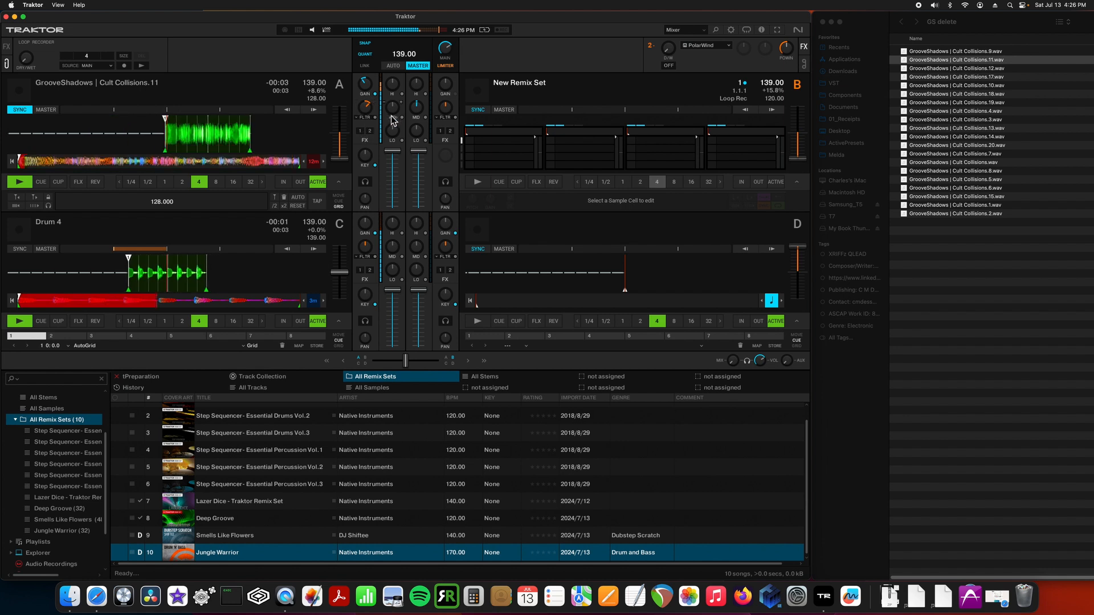
drag(396, 145, 396, 136)
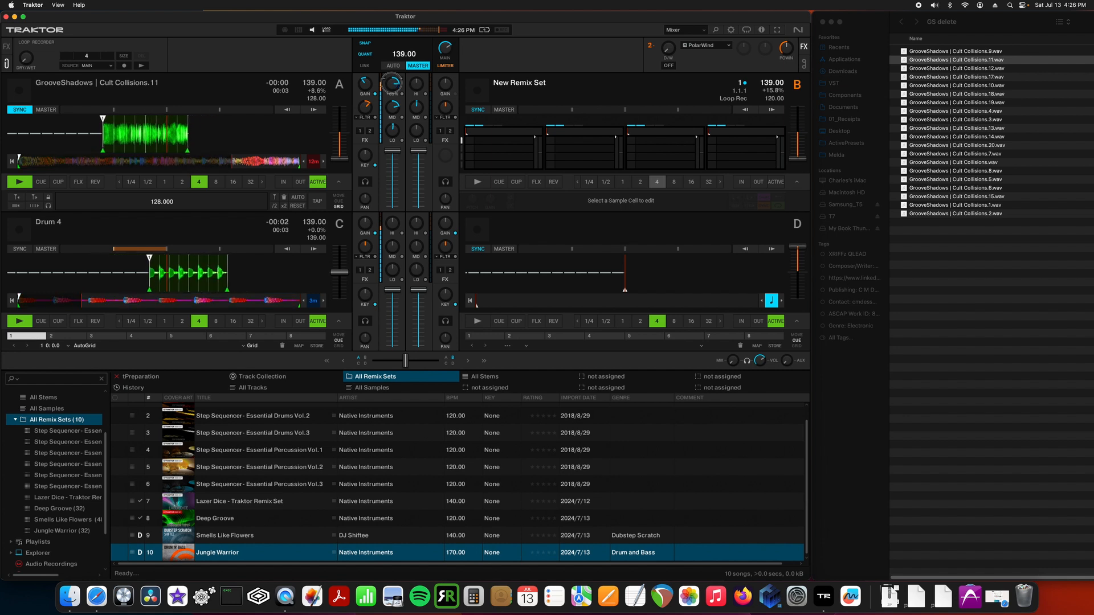
drag(392, 83, 392, 114)
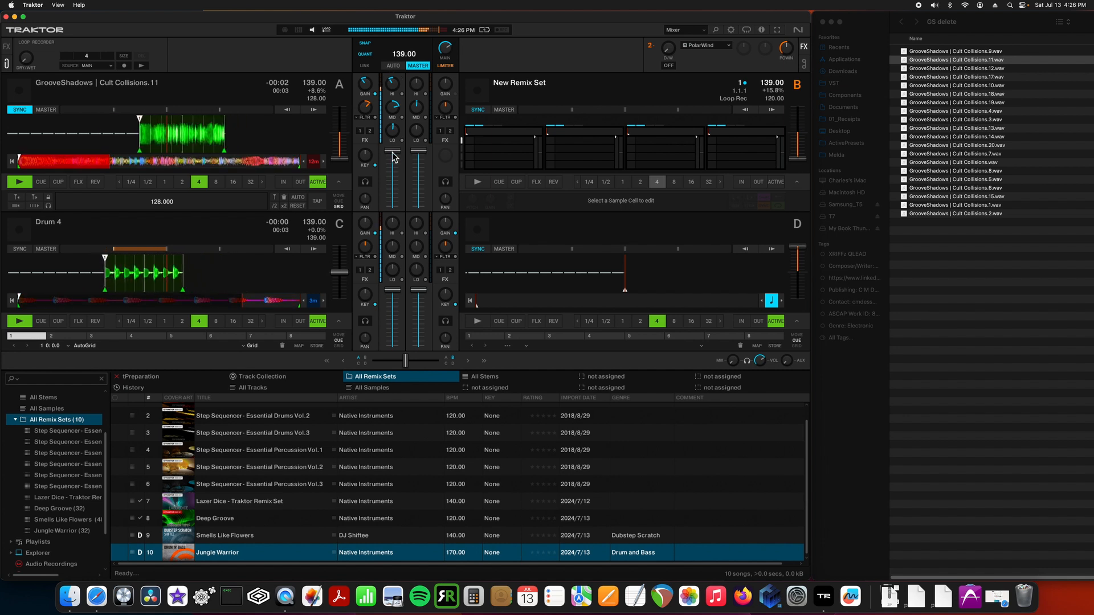
drag(393, 153, 366, 145)
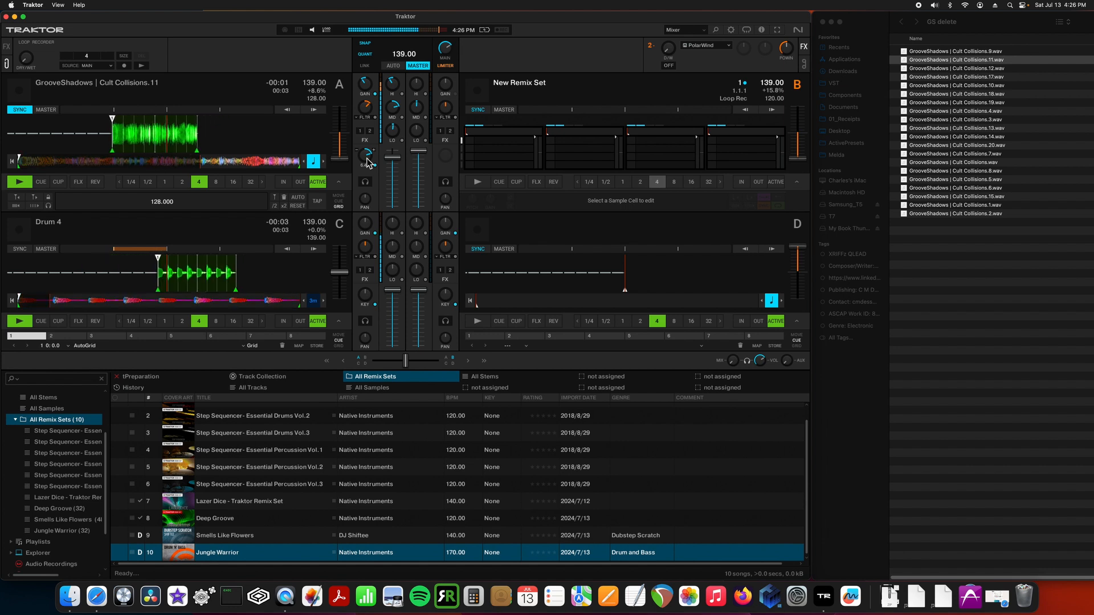
mouse_move(367, 159)
mouse_down()
mouse_move(367, 206)
mouse_move(367, 170)
mouse_up()
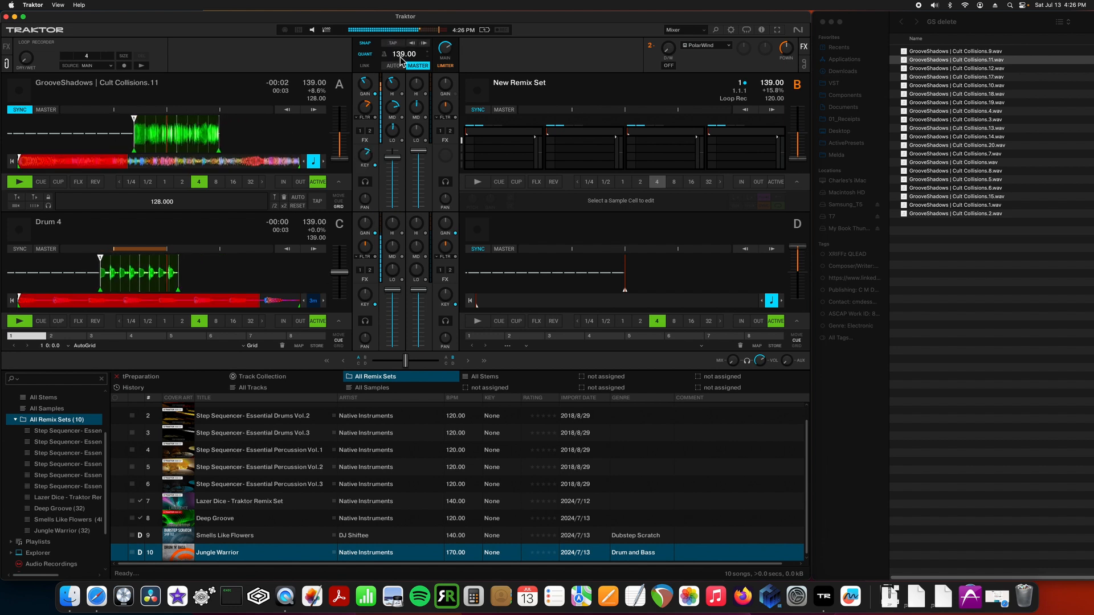
- Sync deck C to the master clock and raise the master tempo to 165.00 BPM, readjusting deck A's low EQ
drag(400, 56, 456, 6)
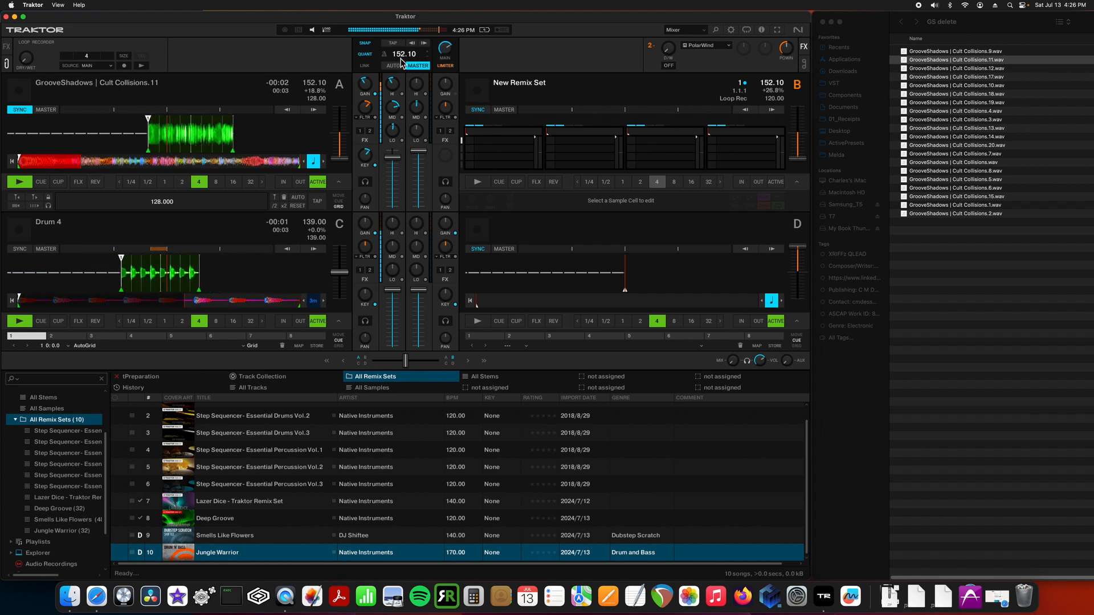
click(20, 250)
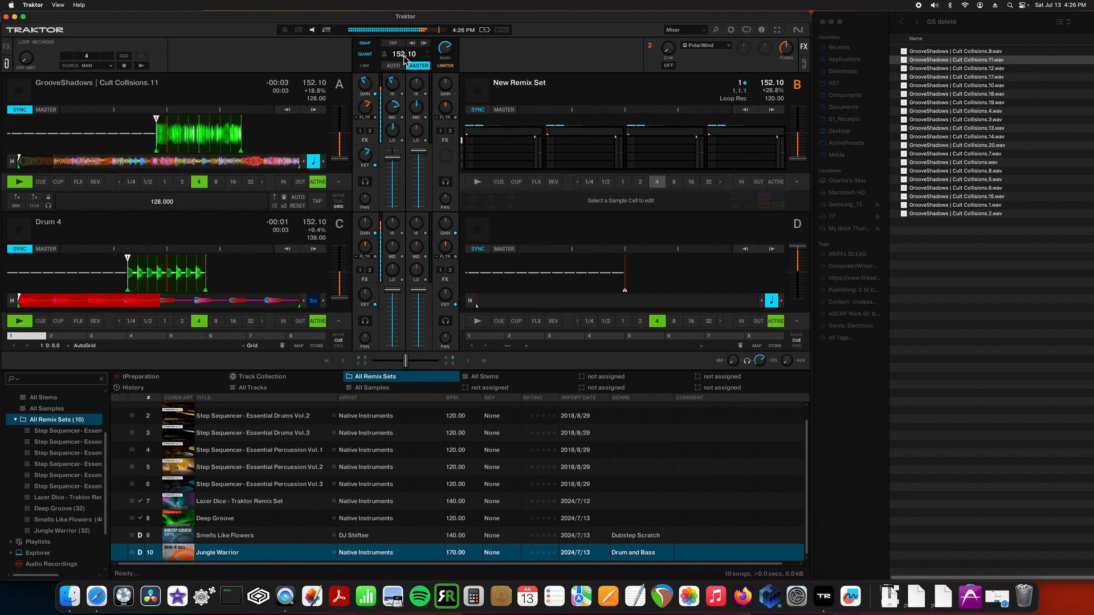
drag(404, 55, 456, 5)
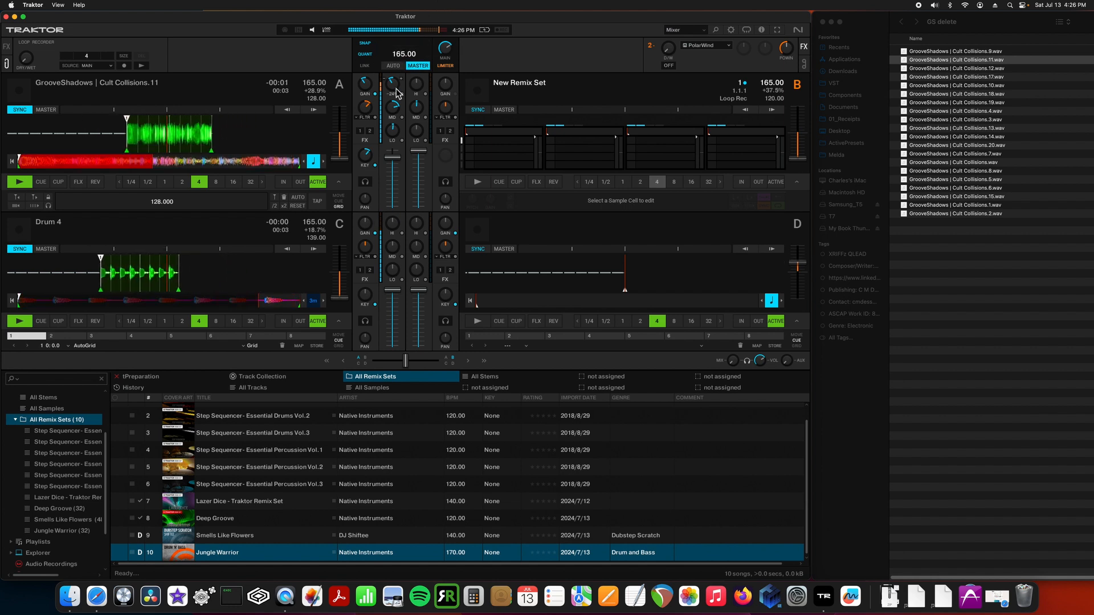
drag(392, 134, 391, 129)
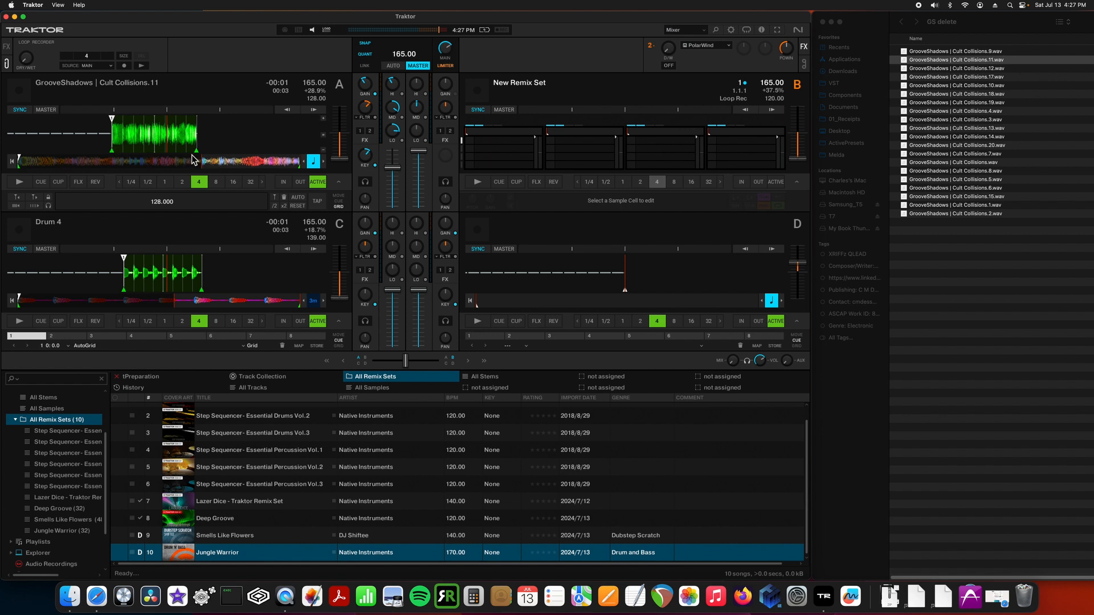
- Shorten deck A's loop to 1/2 beat and play it together with the Drum 4 loop on deck C
click(186, 184)
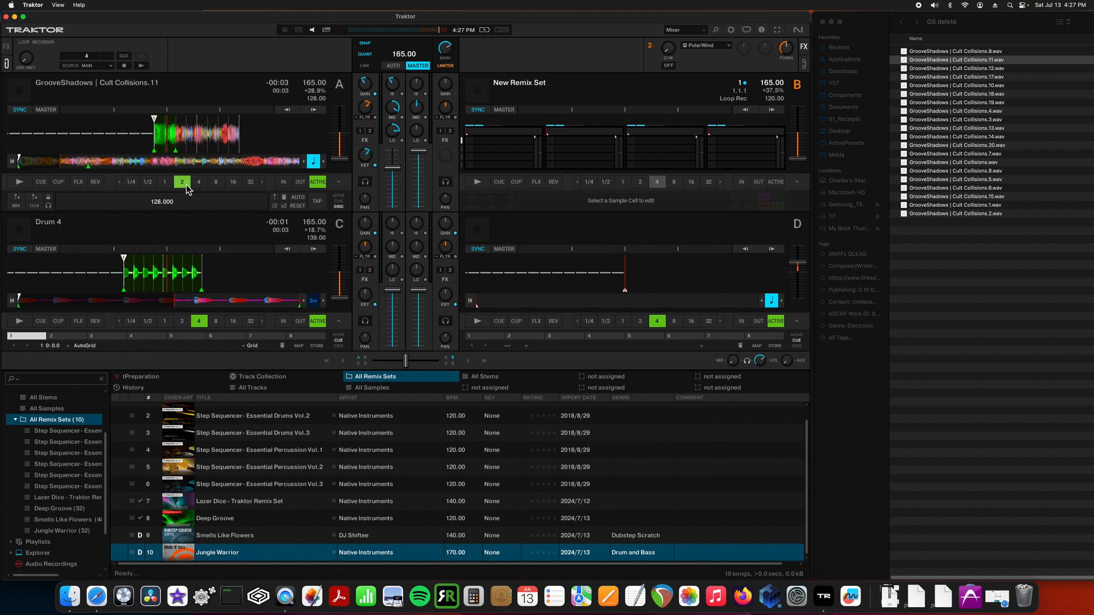
click(198, 184)
click(198, 183)
click(181, 182)
click(165, 182)
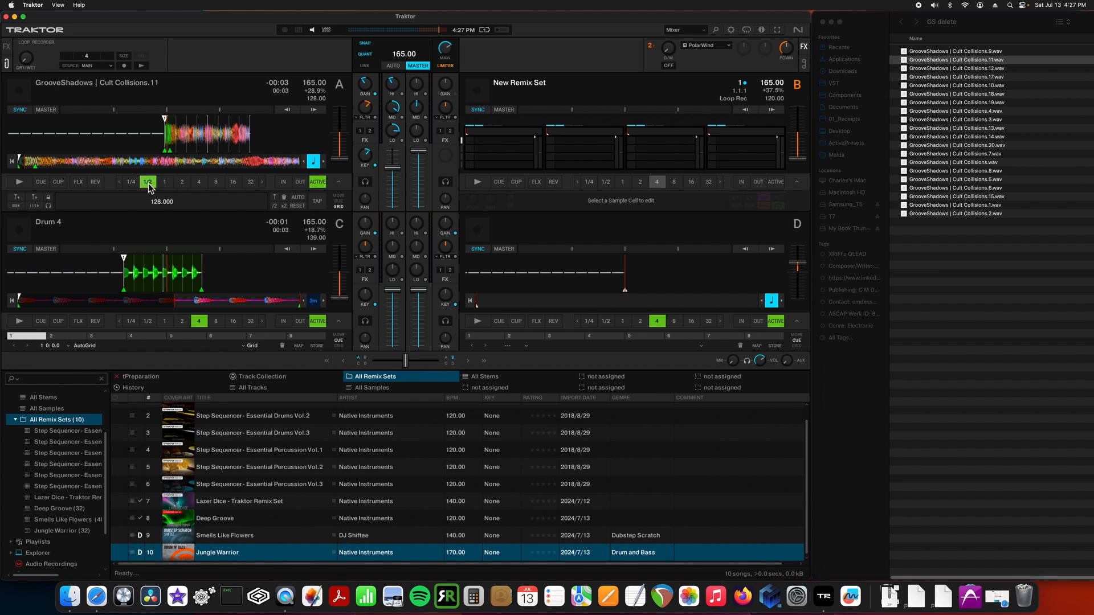
click(19, 322)
click(17, 183)
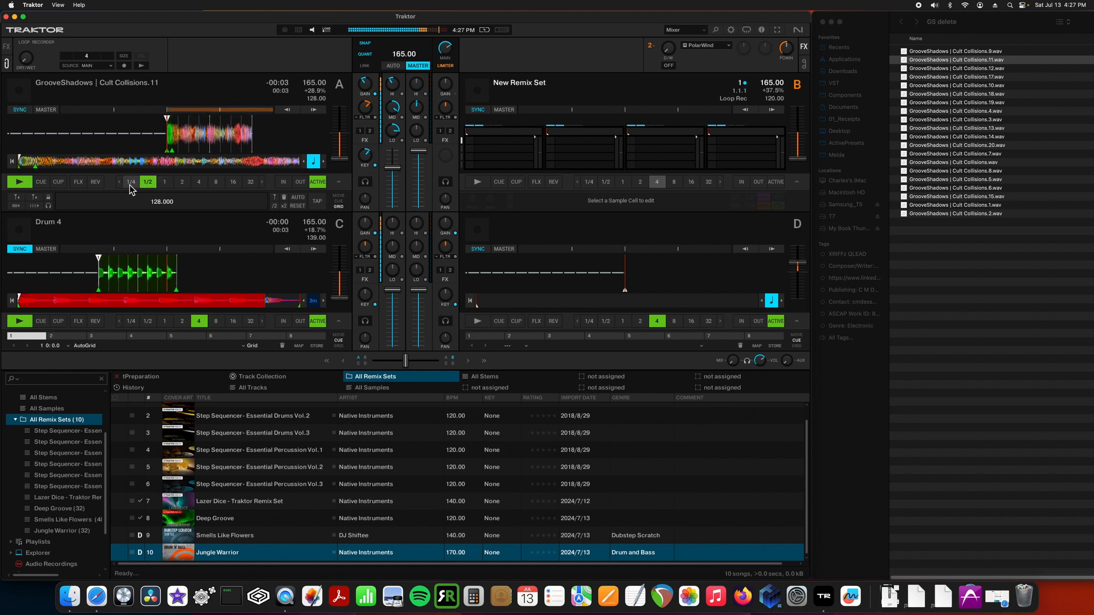
- Shorten deck A's playing loop to 1/8 beat, then lengthen it to 8 beats
click(121, 184)
click(133, 183)
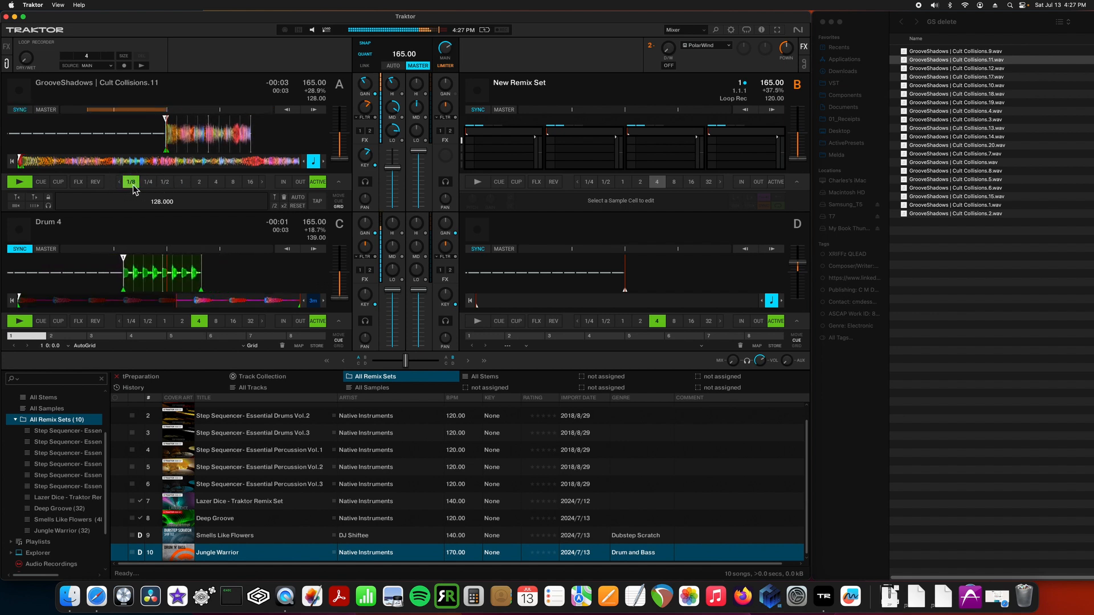
click(233, 184)
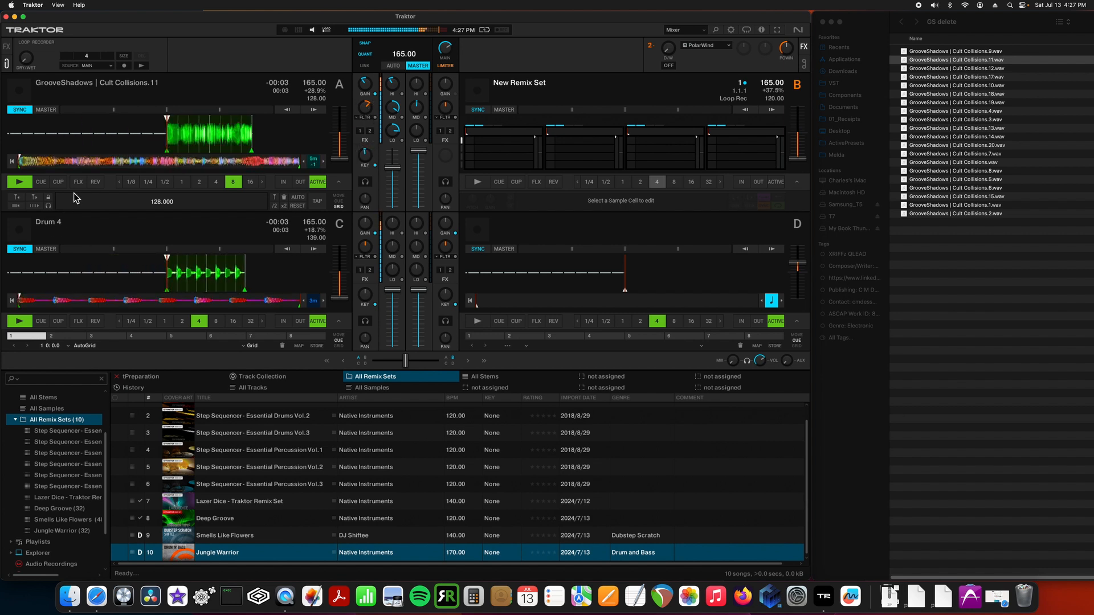
- Step deck A's playing loop down from 2 beats through 1/2 and 1/8 to 1/32 beat
click(198, 183)
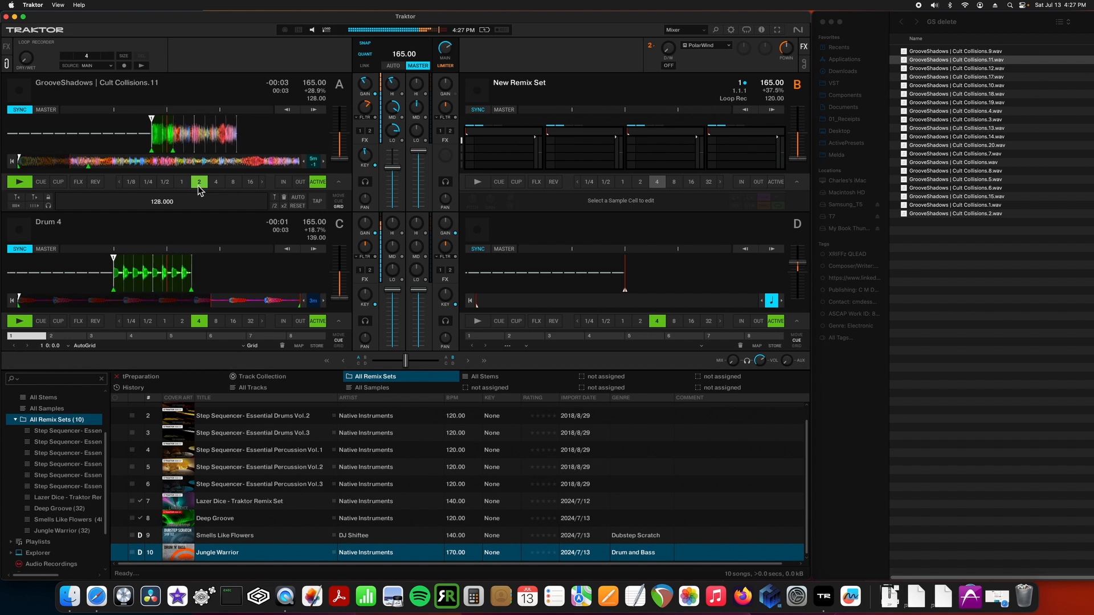
click(160, 183)
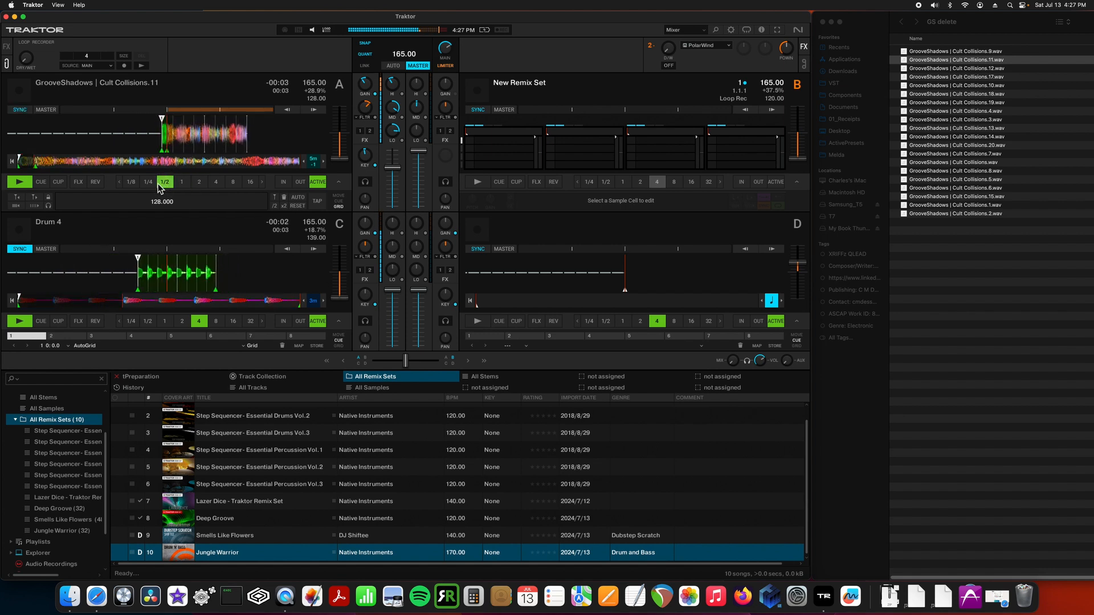
click(147, 183)
click(132, 182)
click(120, 182)
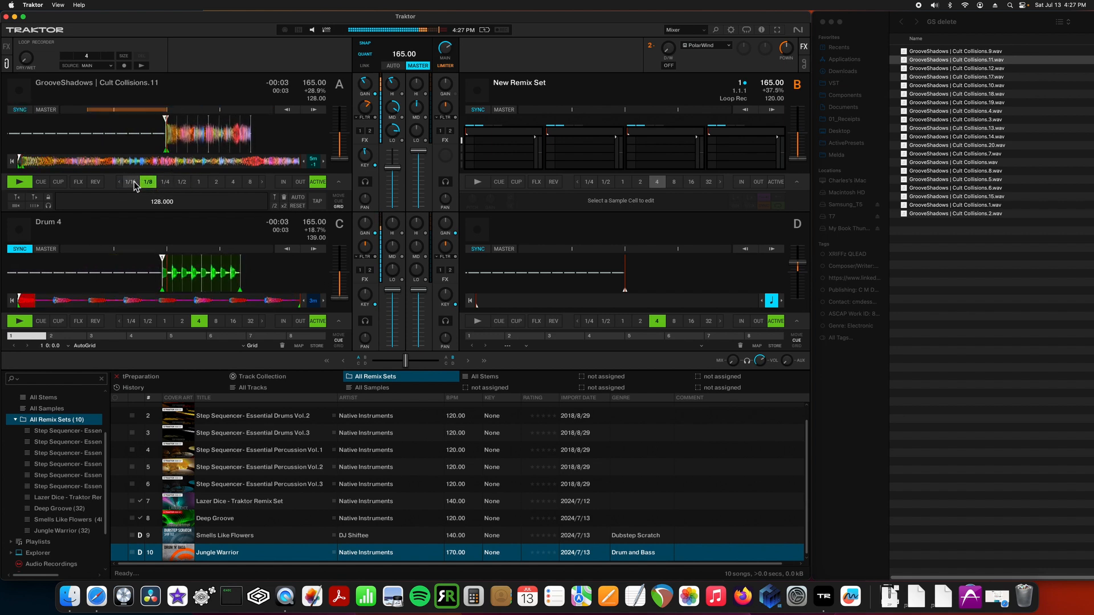
click(133, 184)
click(120, 182)
click(131, 183)
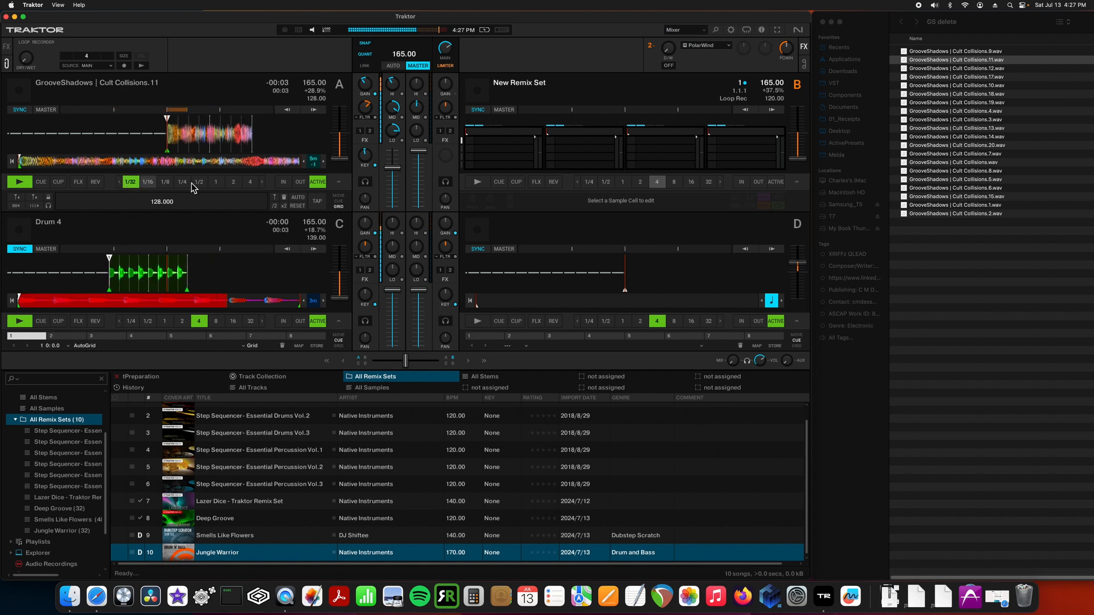
- Lengthen deck A's playing loop by switching between 4 and 2 beats, finishing at 4 beats
click(249, 182)
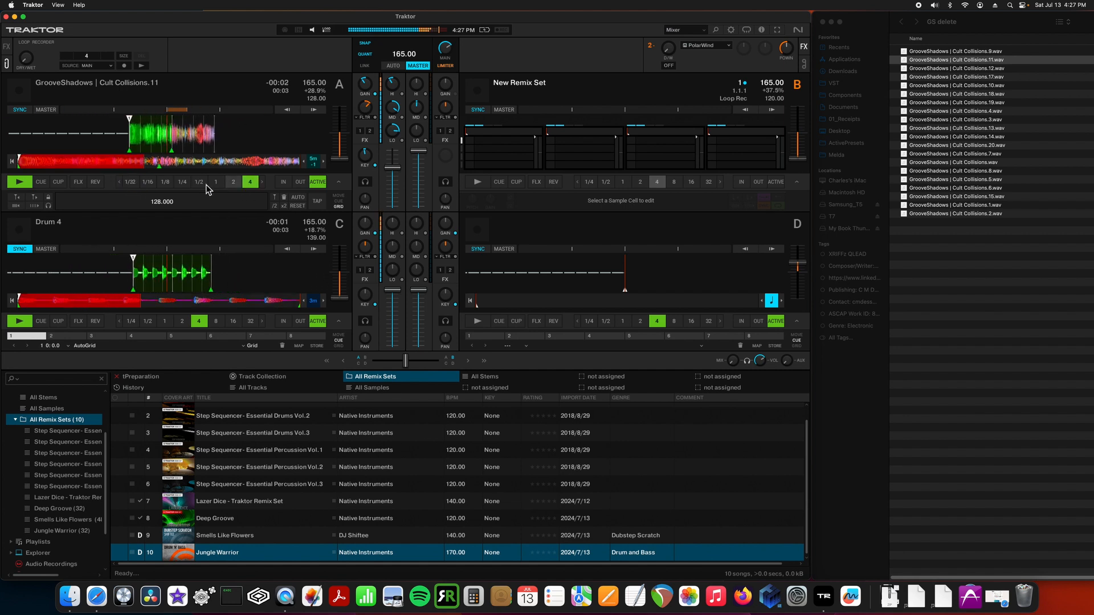
click(235, 183)
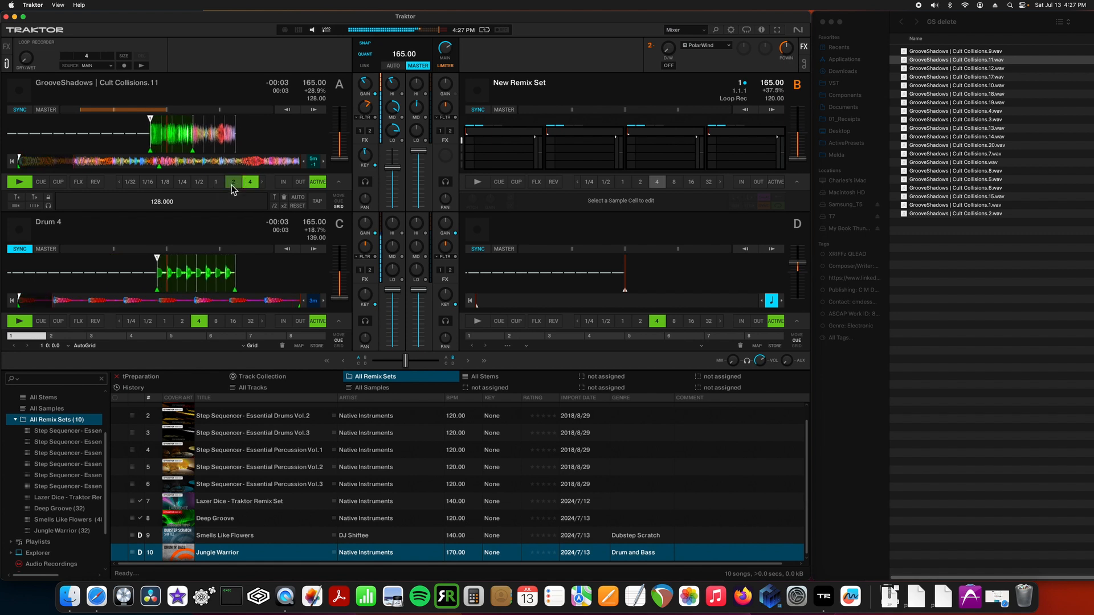
click(251, 184)
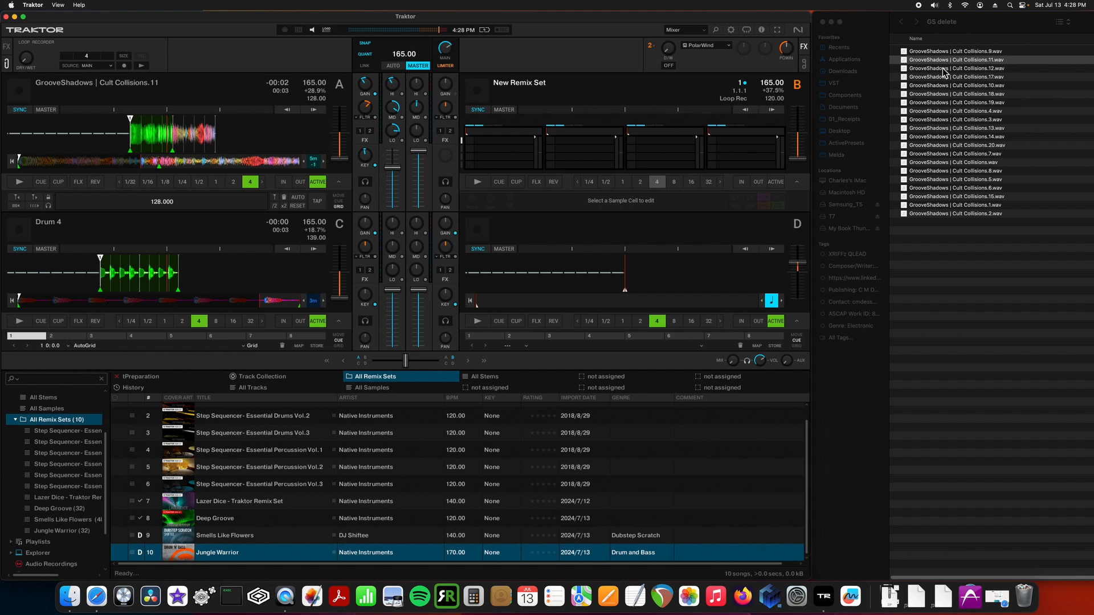
- Copy deck A's 4-beat GrooveShadows loop into the first sample slot of the remix set on deck B
click(976, 61)
click(1011, 61)
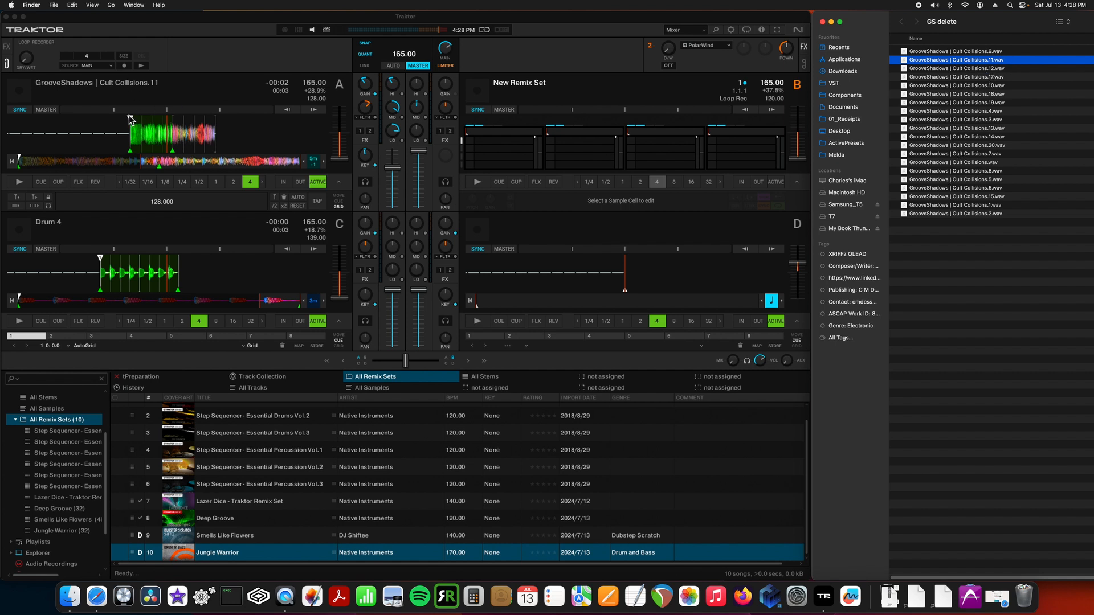
drag(165, 94, 450, 136)
drag(210, 87, 497, 141)
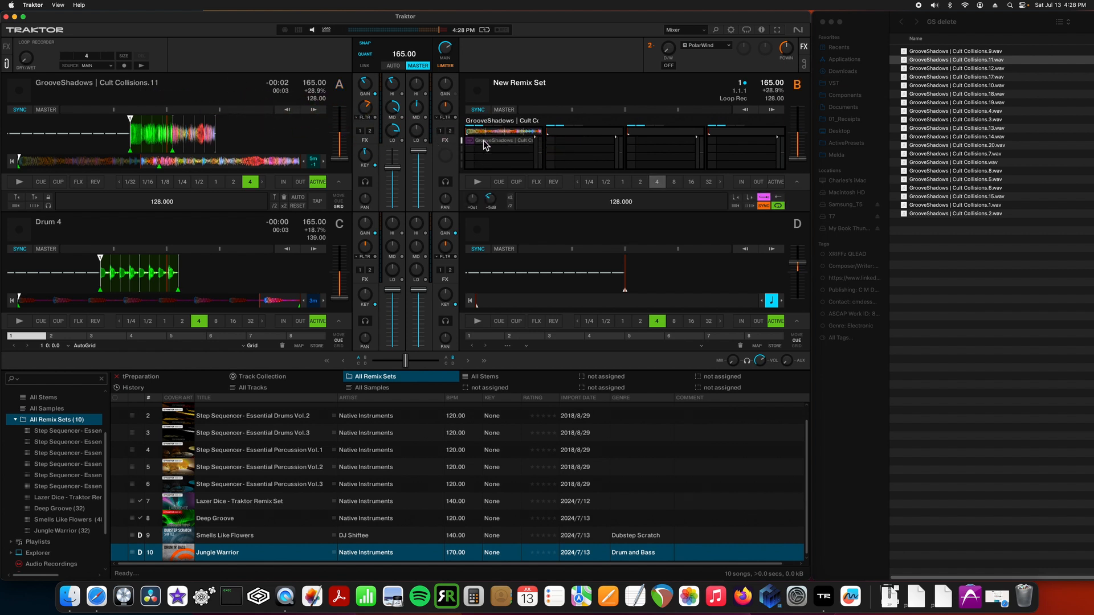
- Play the Drum 4 loop on deck C together with remix deck B's first sample, and stop playback
click(21, 322)
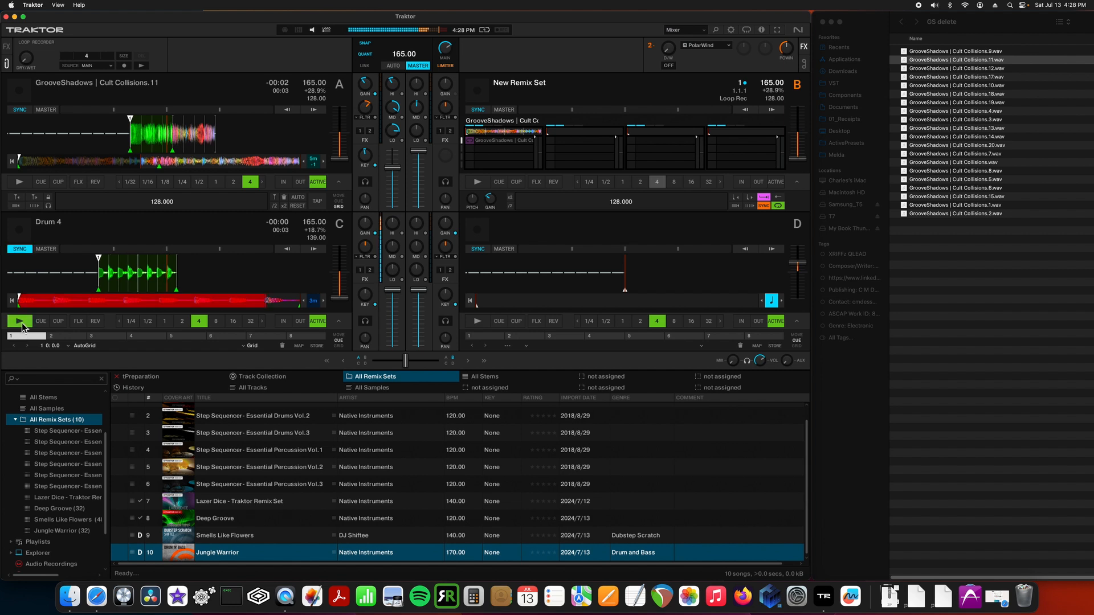
click(477, 183)
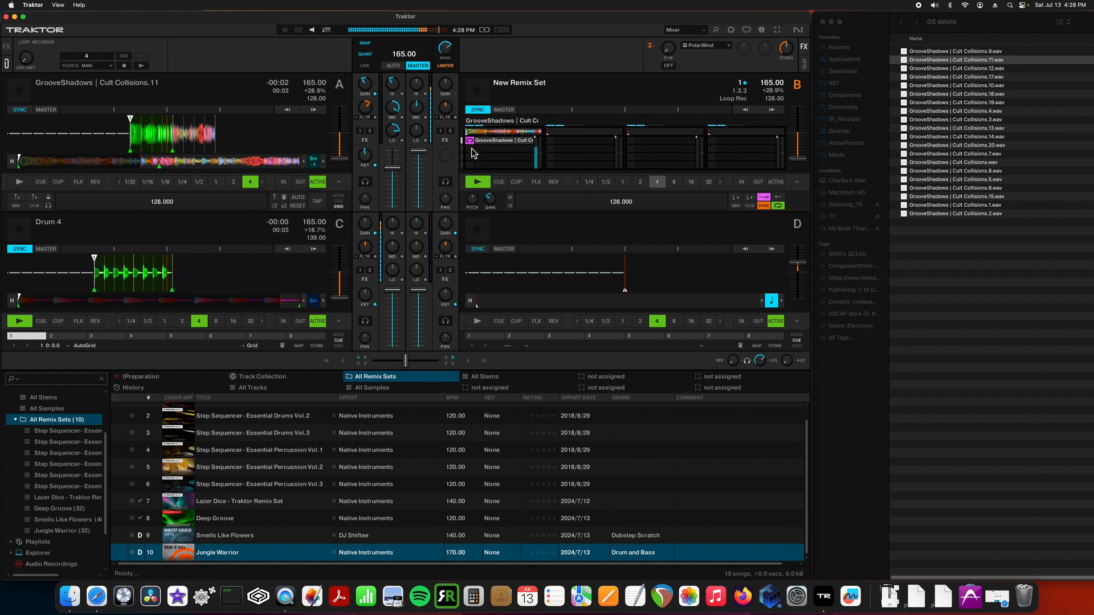
click(477, 182)
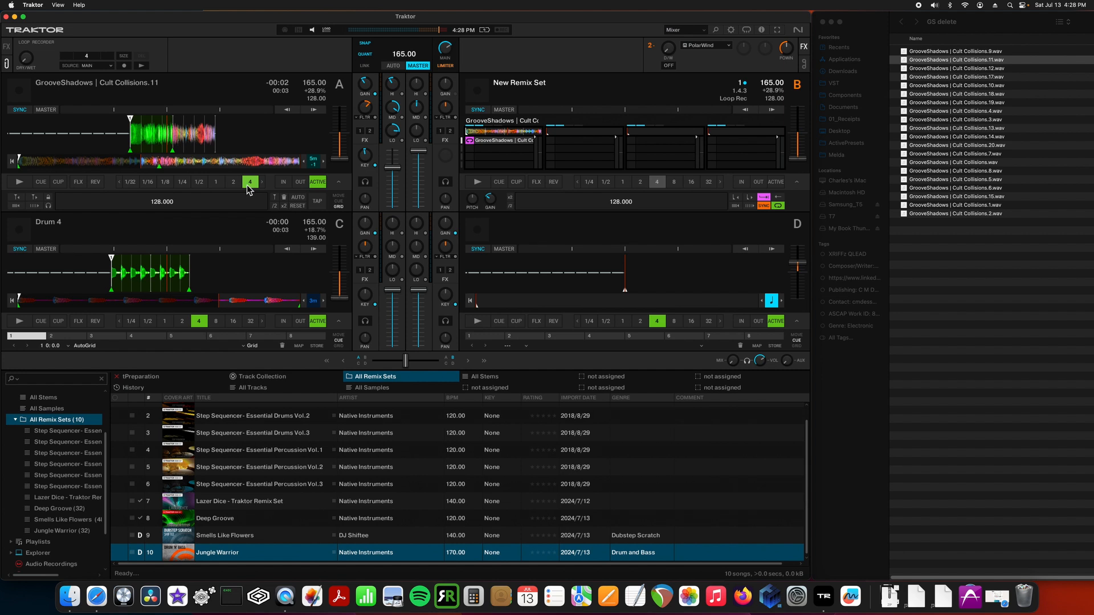
- Set deck A's loop length to 8 beats and copy that loop into the second sample slot of remix deck B
click(261, 182)
click(249, 182)
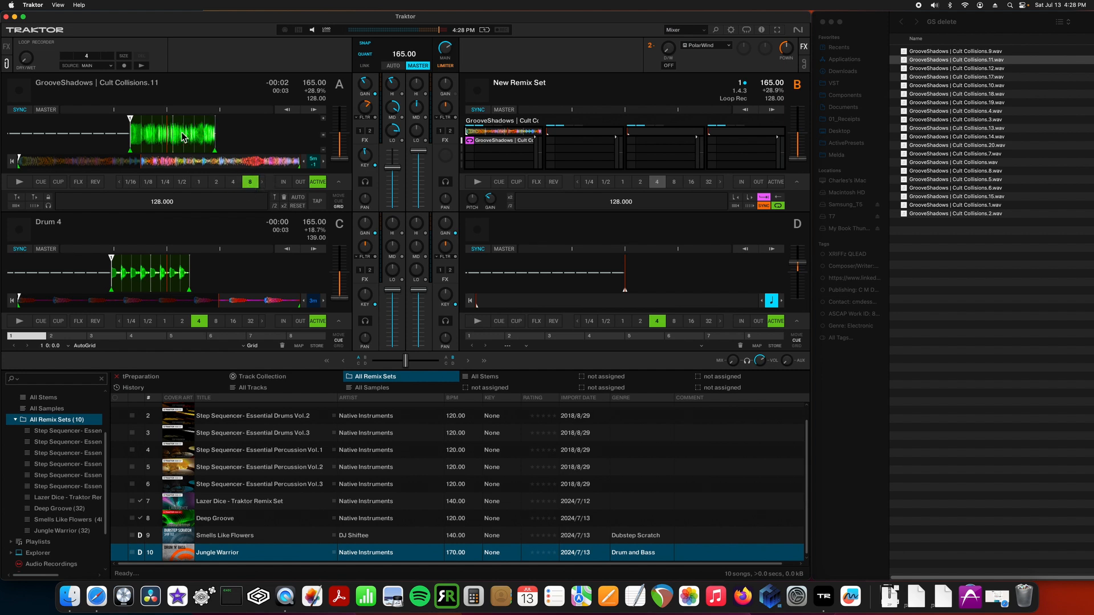
drag(146, 88, 556, 146)
- Play remix deck B's two samples together with Drum 4 on deck C, adjusting the selected sample's gain before stopping
key(space)
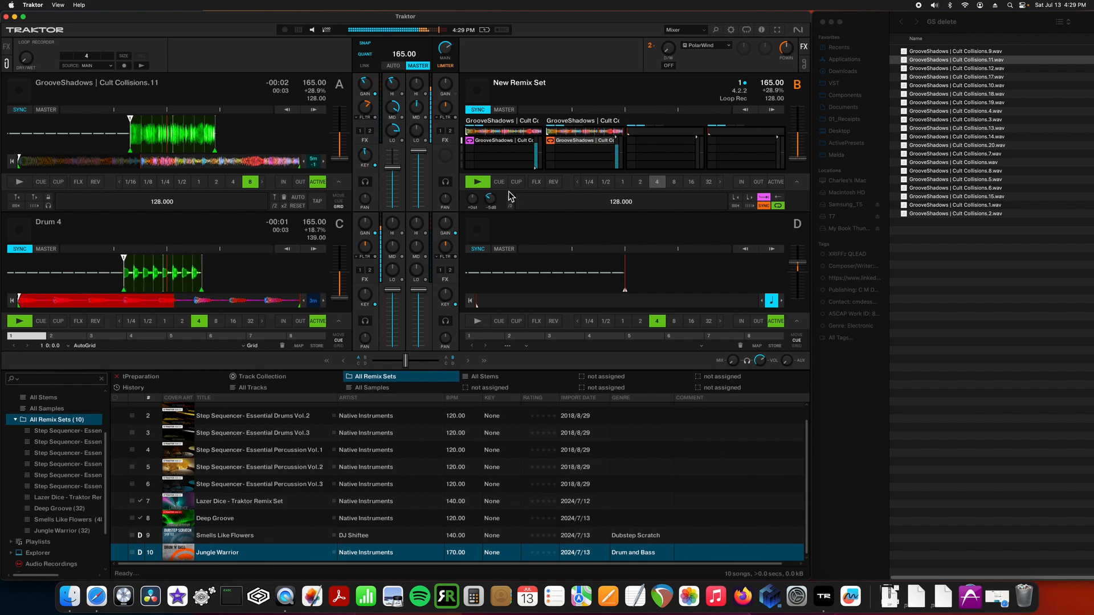
drag(494, 202, 494, 202)
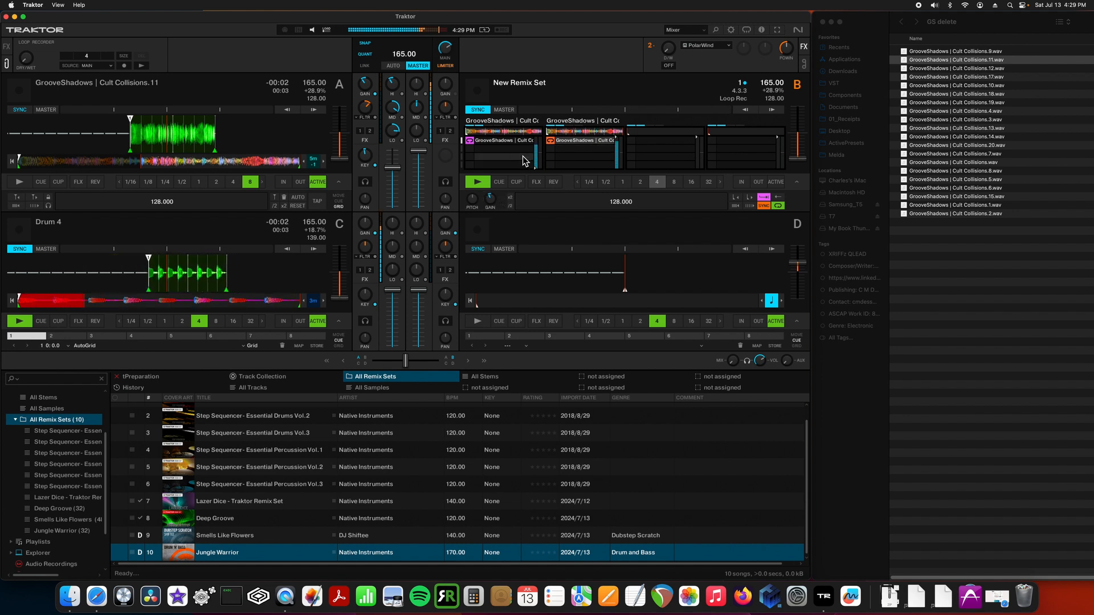
click(504, 141)
key(space)
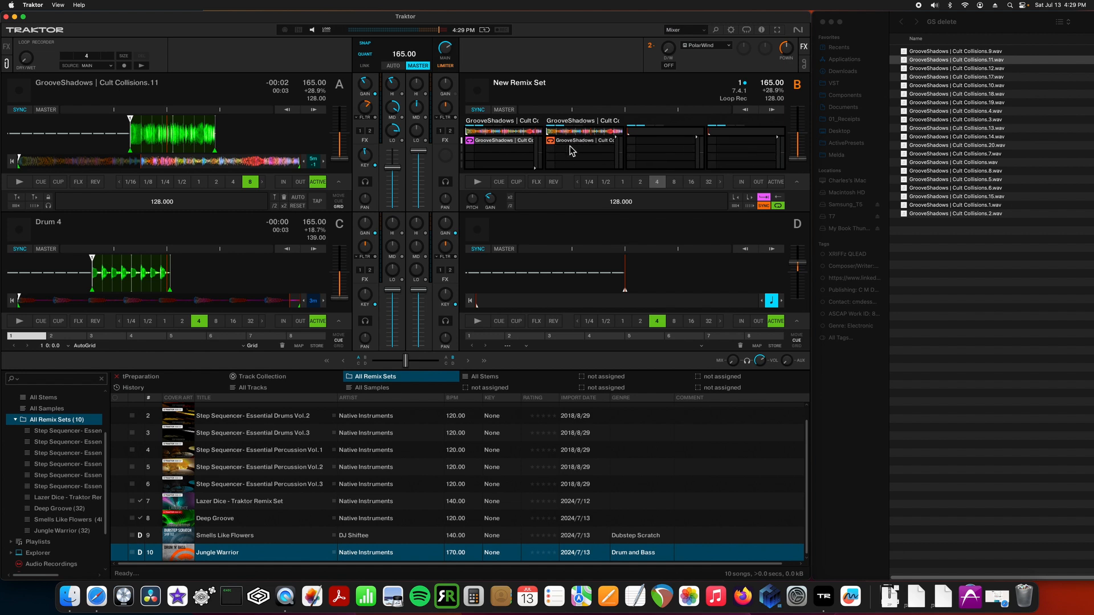
- View the other sample cell pages of remix deck B and return to the first page
click(463, 153)
click(464, 165)
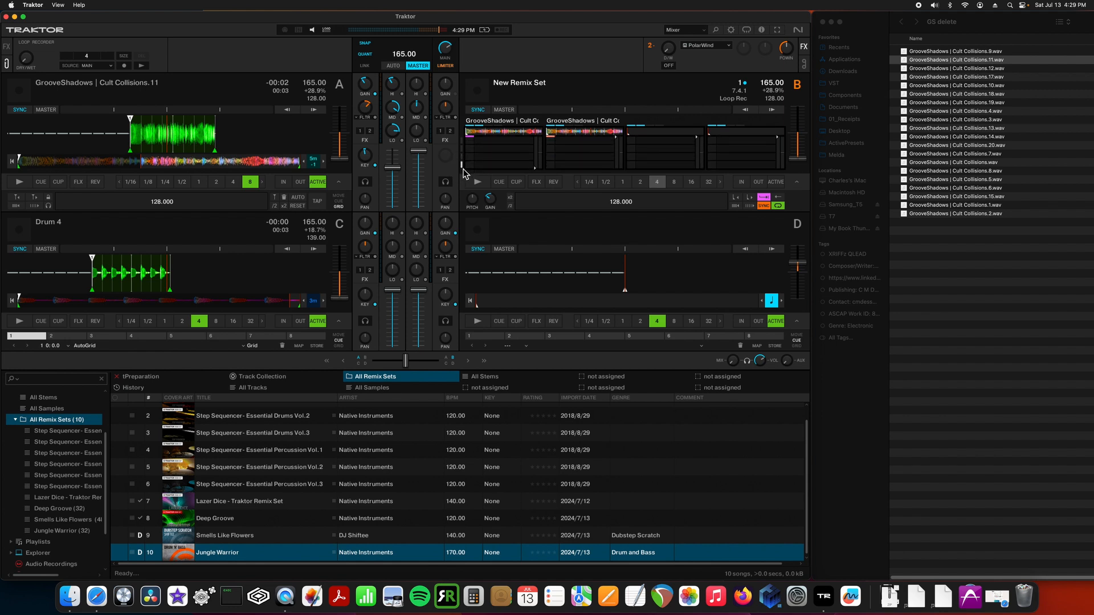
click(462, 142)
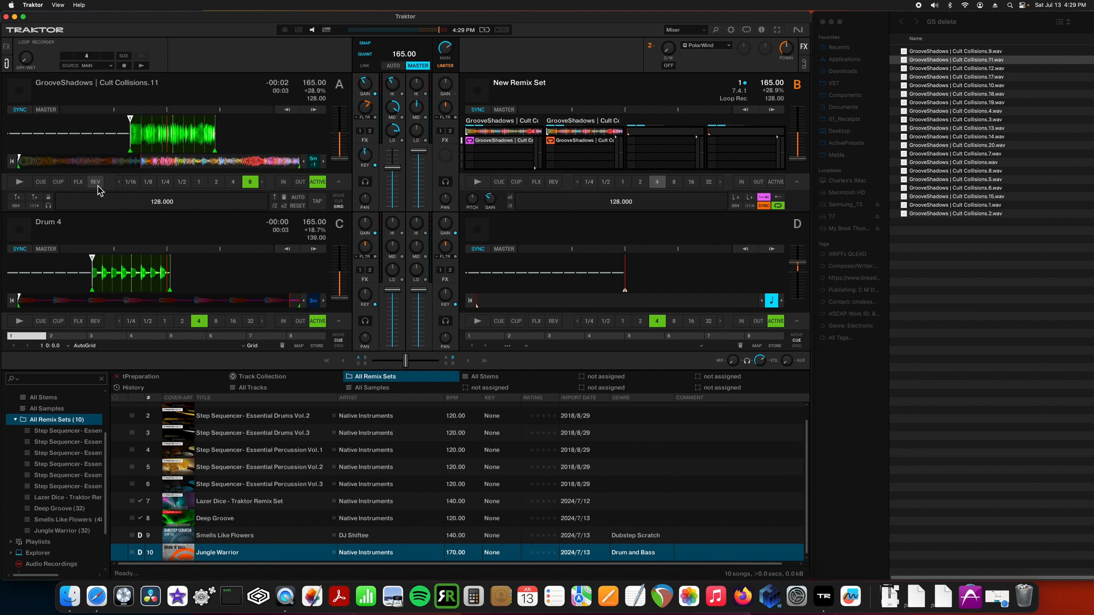
- Play the Drum 4 loop on deck C with deck A's 8-beat loop, and reverse deck A's playback
click(16, 320)
click(19, 182)
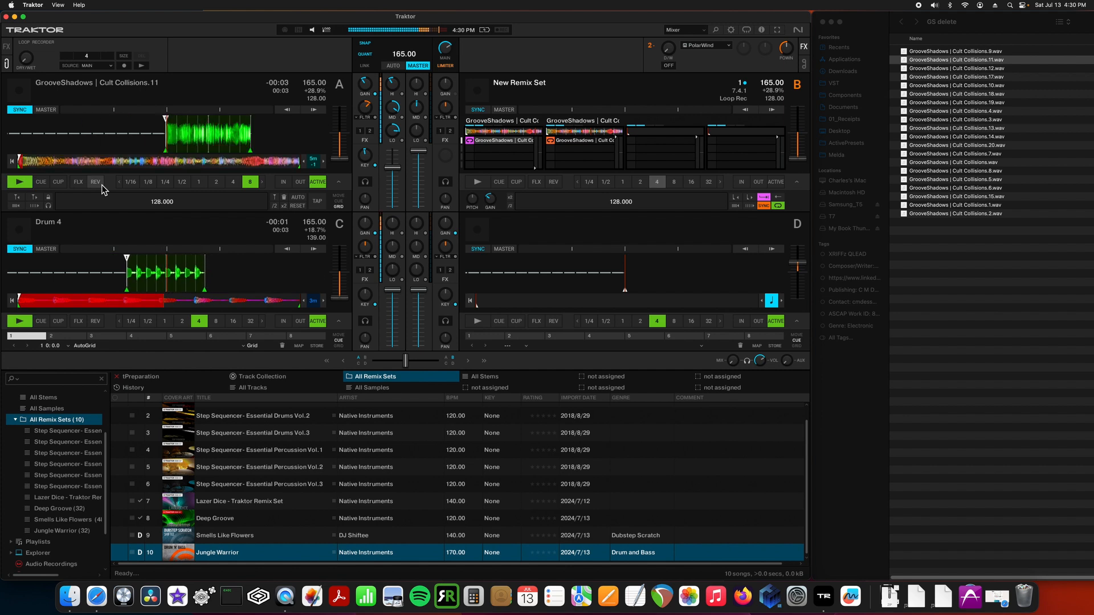
click(101, 184)
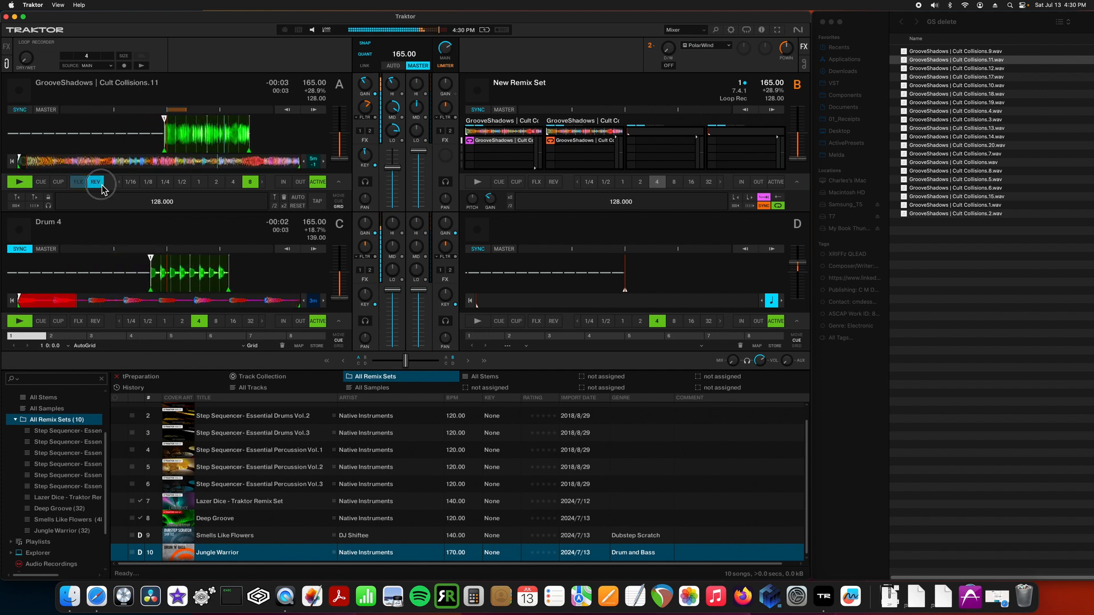